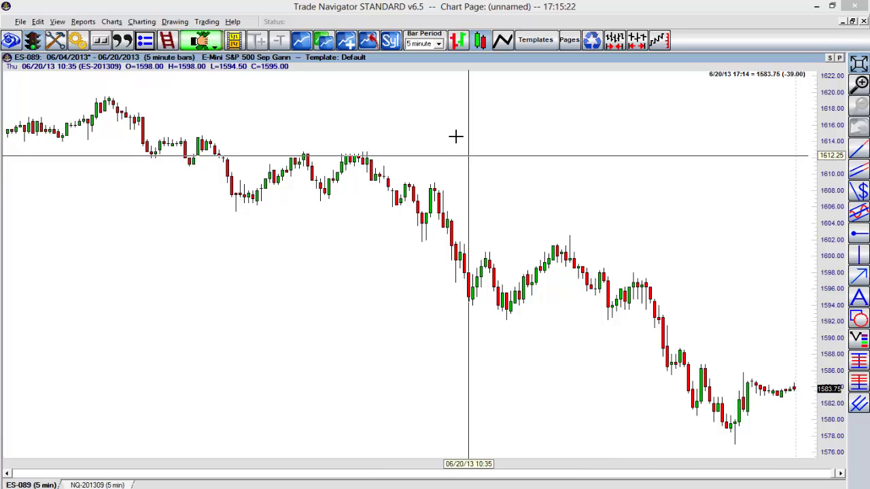
Move the crosshair readout to the 08:40 bar and browse the study, indicator, highlight bar and strategy lists.
left_click(400, 118)
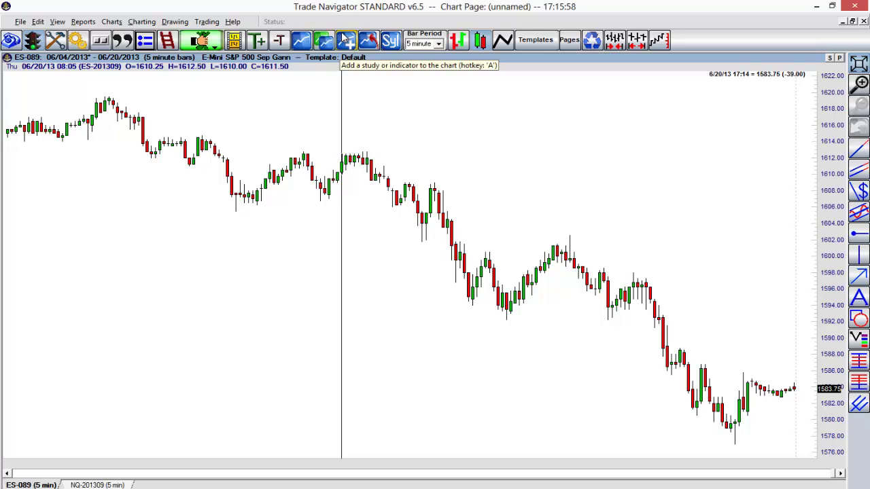
left_click(343, 38)
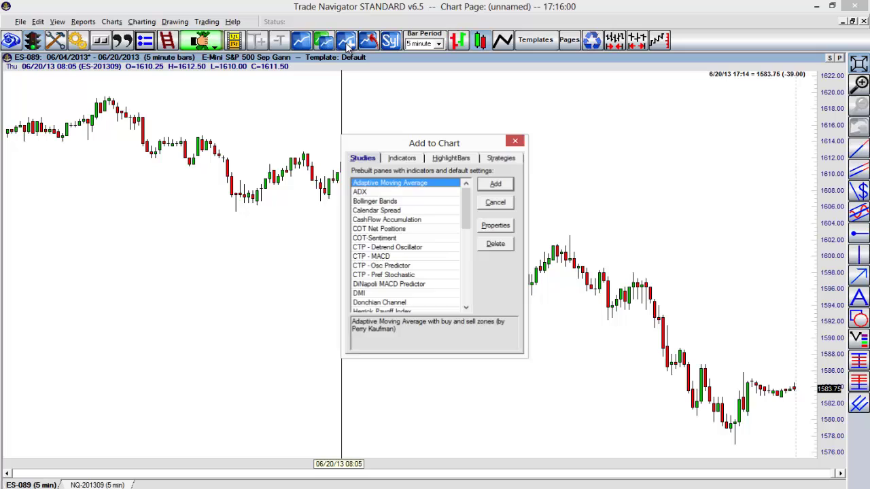
left_click(402, 159)
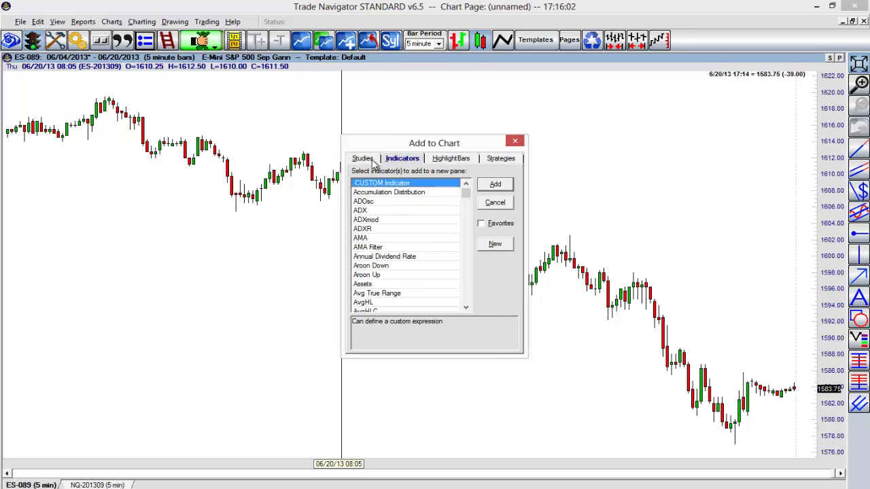
left_click(373, 162)
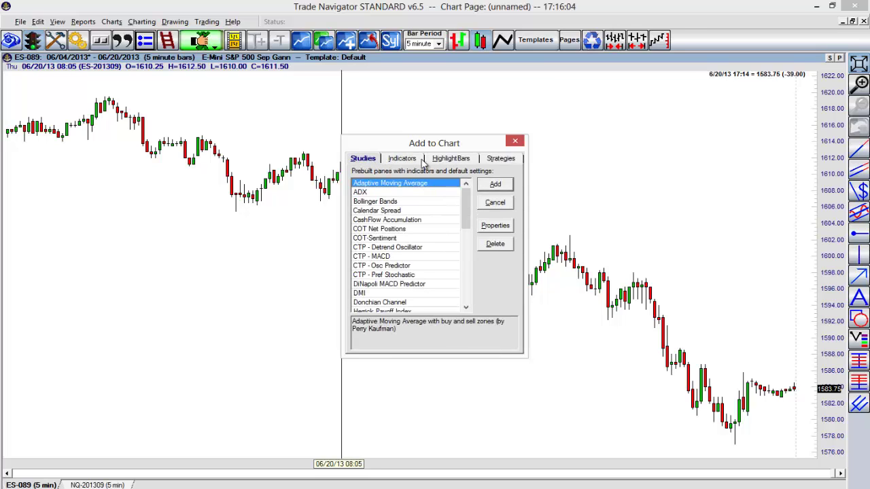
left_click(451, 158)
left_click(497, 161)
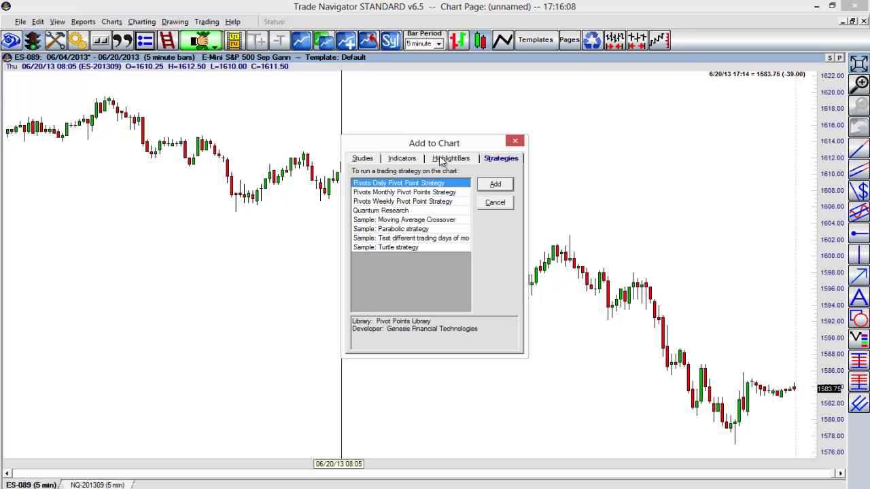
left_click(374, 164)
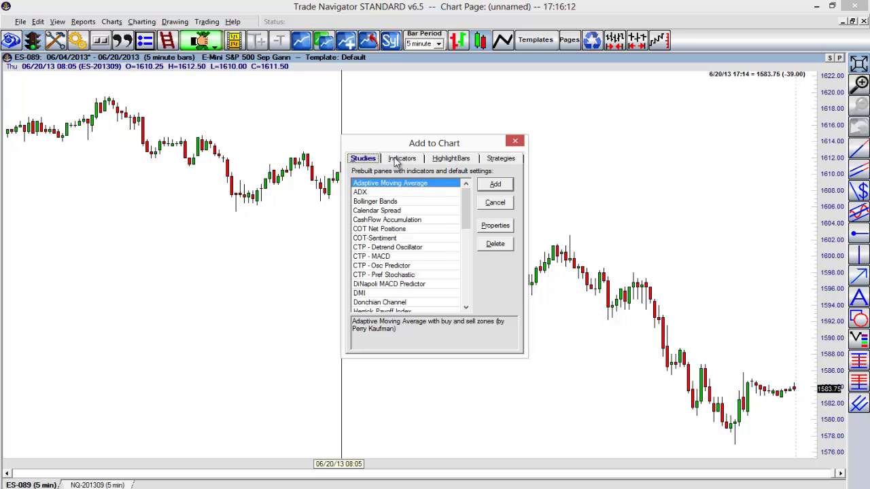
left_click(394, 160)
left_click(373, 161)
Select ADX from the Indicators list and add it as a new ADX (7,F) pane.
left_click(400, 159)
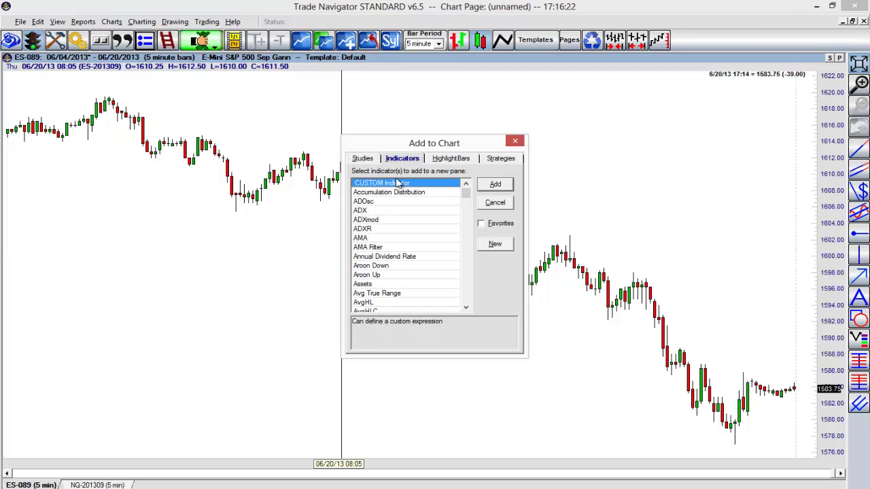
left_click(383, 212)
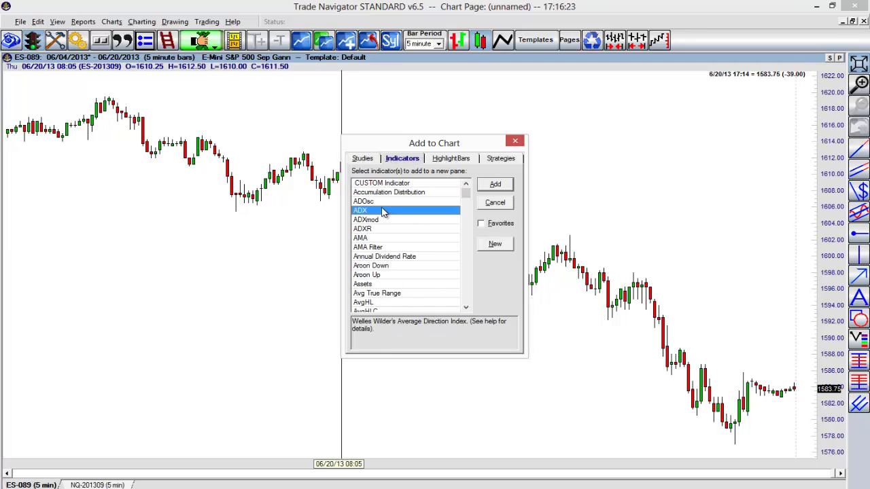
left_click(365, 159)
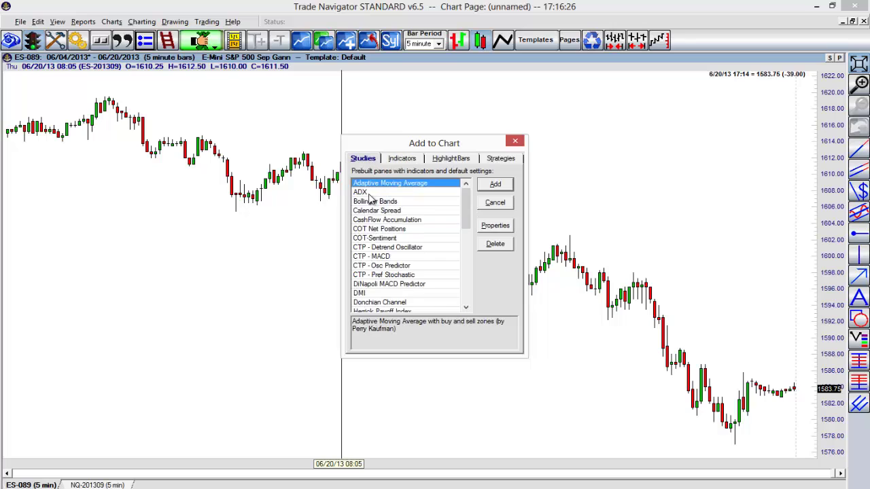
left_click(377, 193)
left_click_drag(467, 201, 452, 184)
left_click(402, 158)
left_click(452, 184)
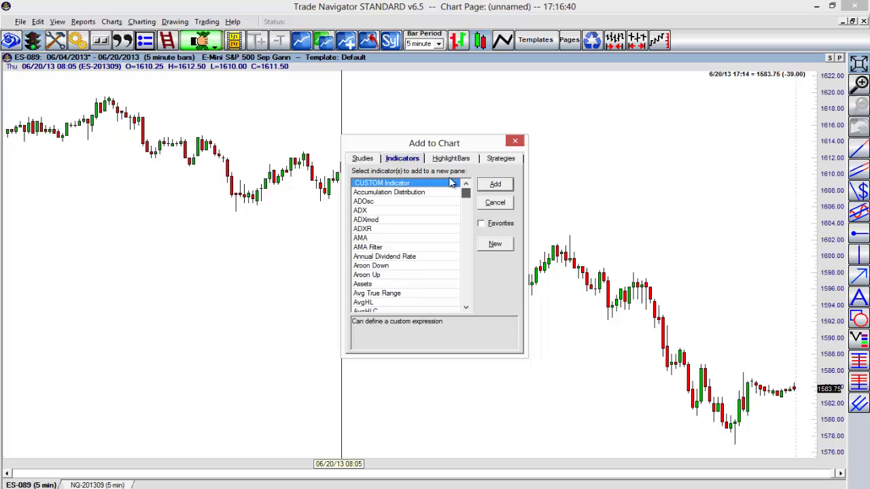
left_click(389, 212)
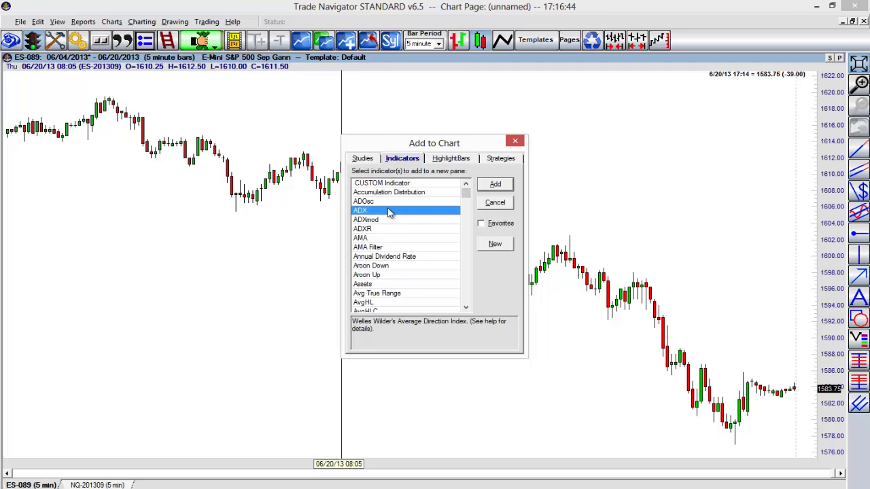
left_click(508, 184)
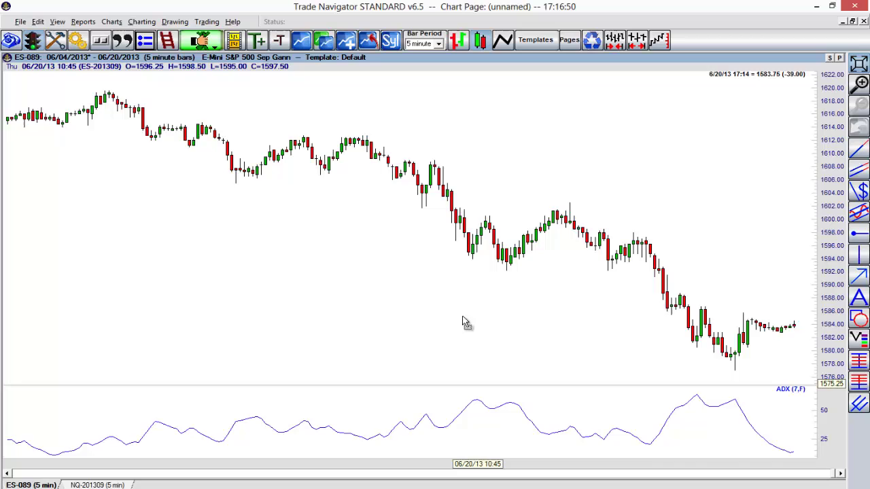
Adjust the ADX pane height and show the crosshair price and date readouts.
mouse_move(472, 387)
left_mouse_down()
mouse_move(457, 300)
mouse_move(465, 395)
left_mouse_up()
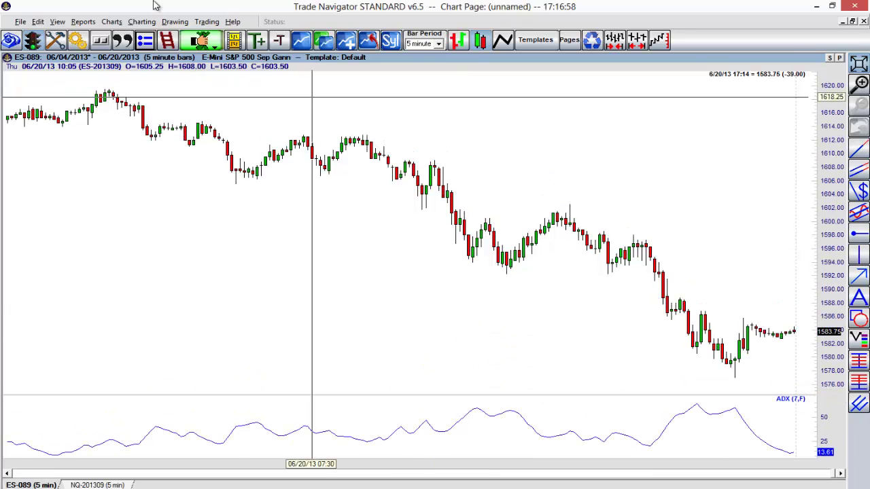
left_click(350, 185)
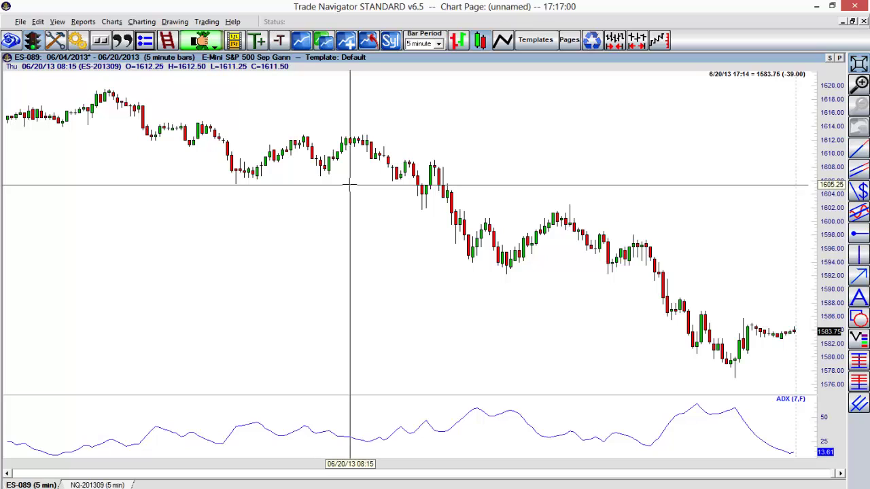
left_click(346, 41)
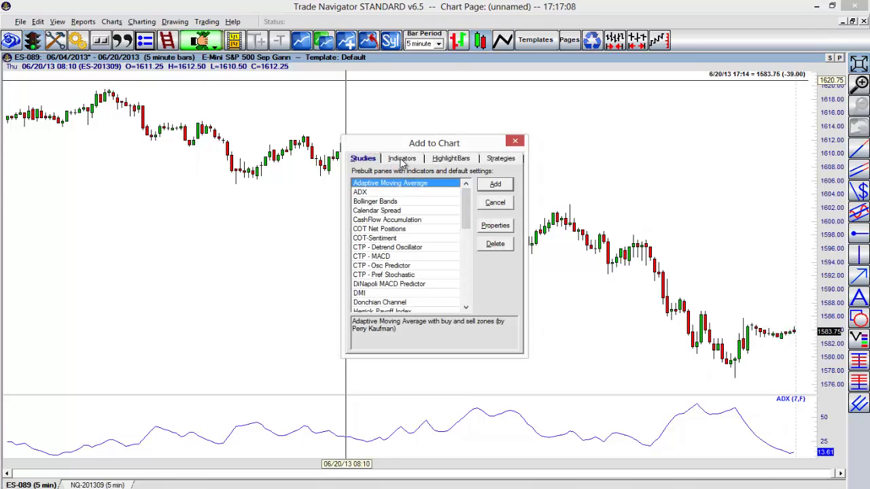
Add the prebuilt Bollinger Bands (C,18,2) study with its 18-bar moving average.
left_click(402, 161)
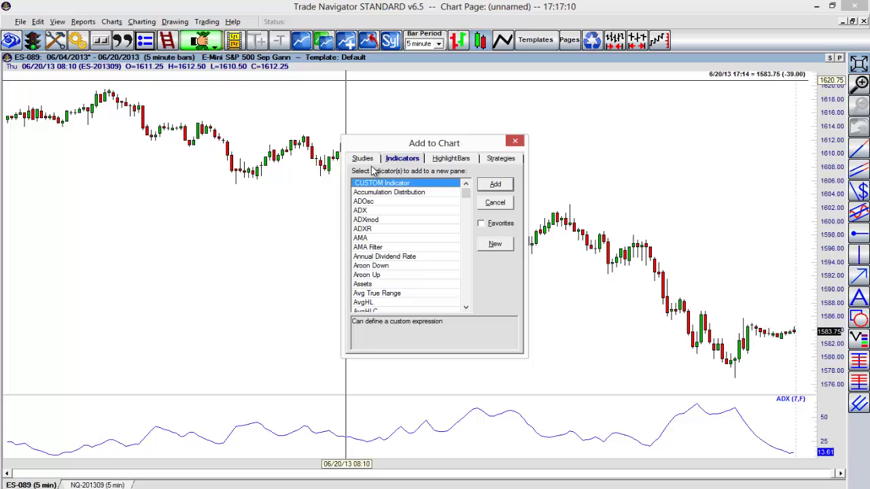
left_click_drag(465, 196, 465, 204)
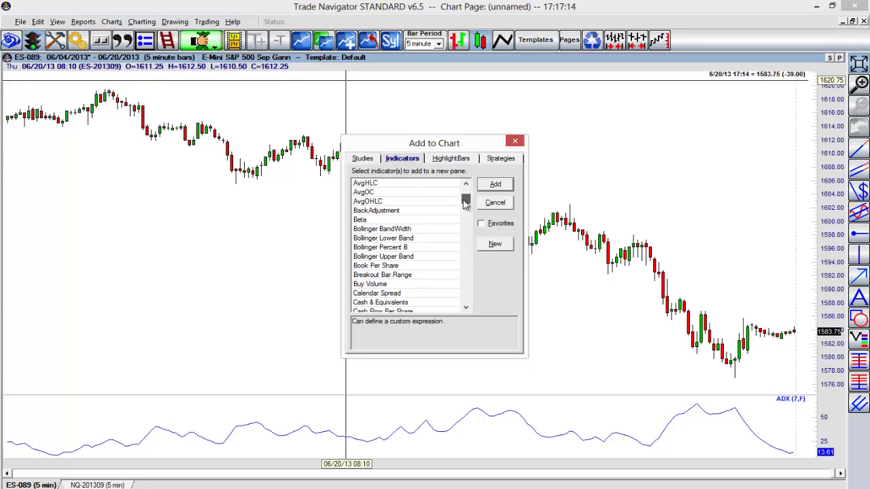
left_click(410, 242)
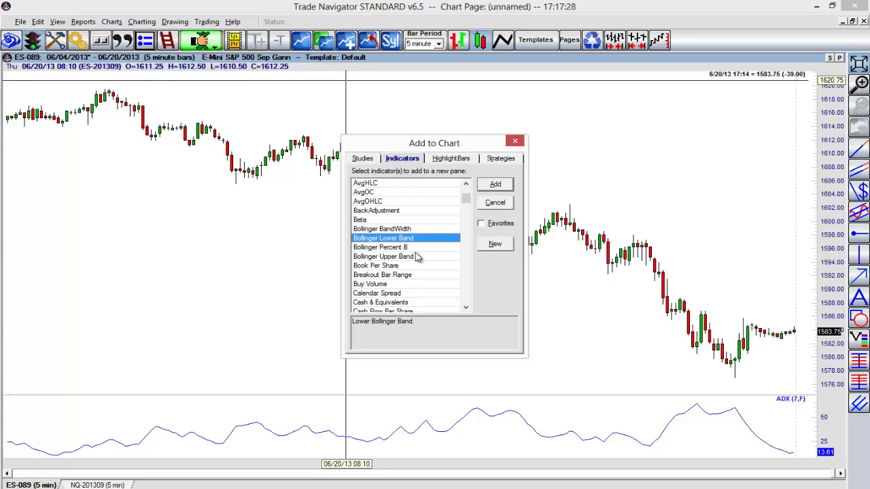
left_click(416, 259)
left_click(415, 240)
left_click(412, 259)
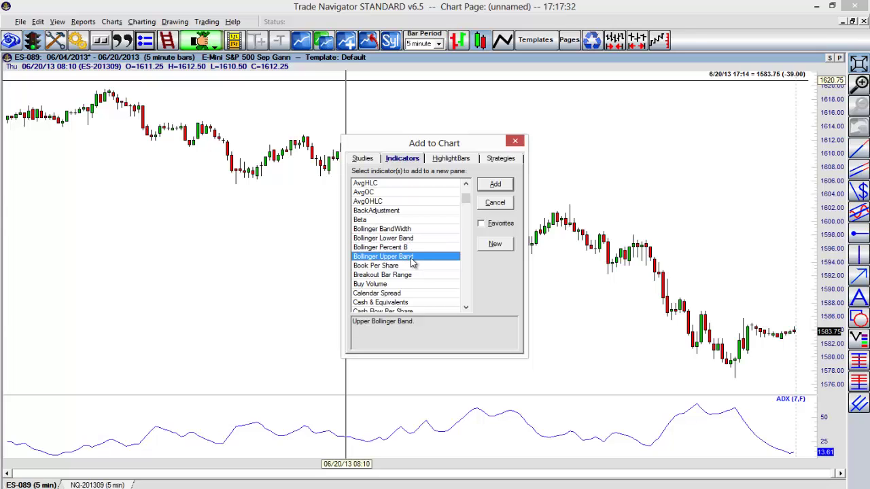
left_click(367, 160)
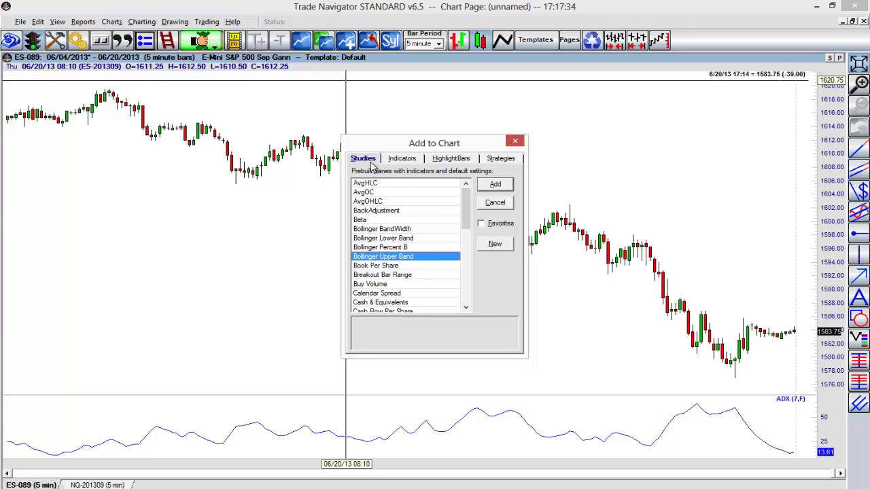
left_click(394, 203)
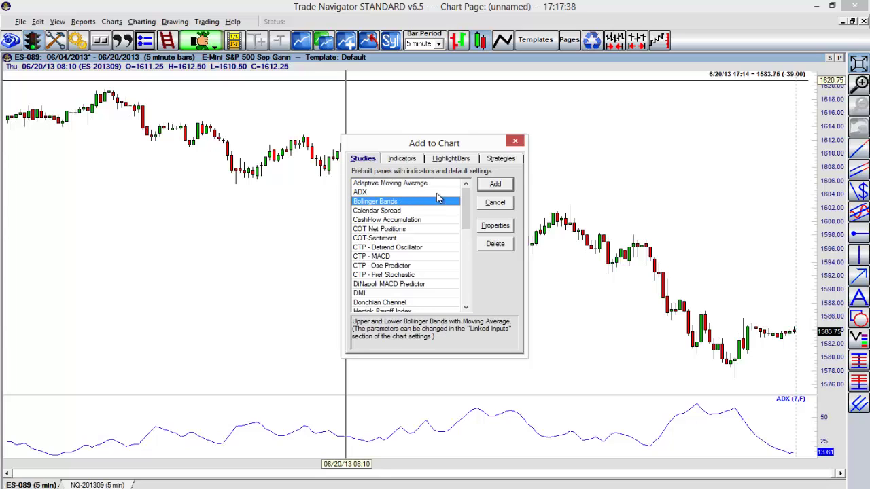
left_click(496, 185)
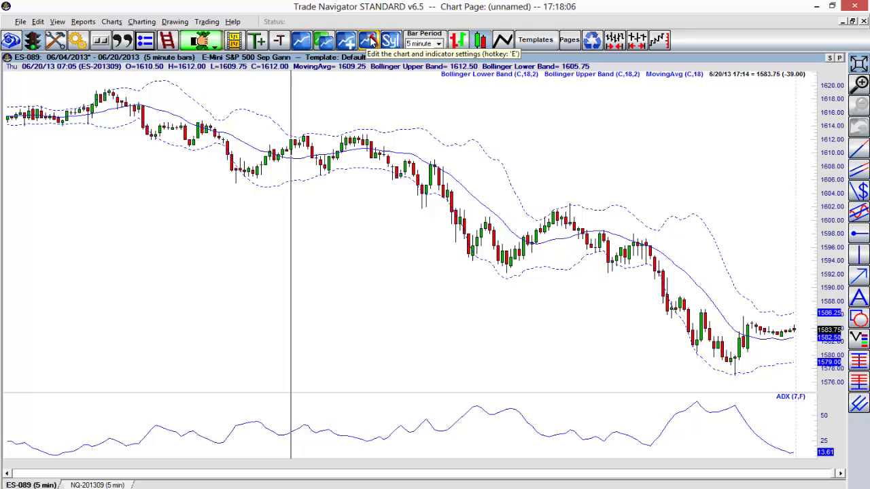
left_click(370, 43)
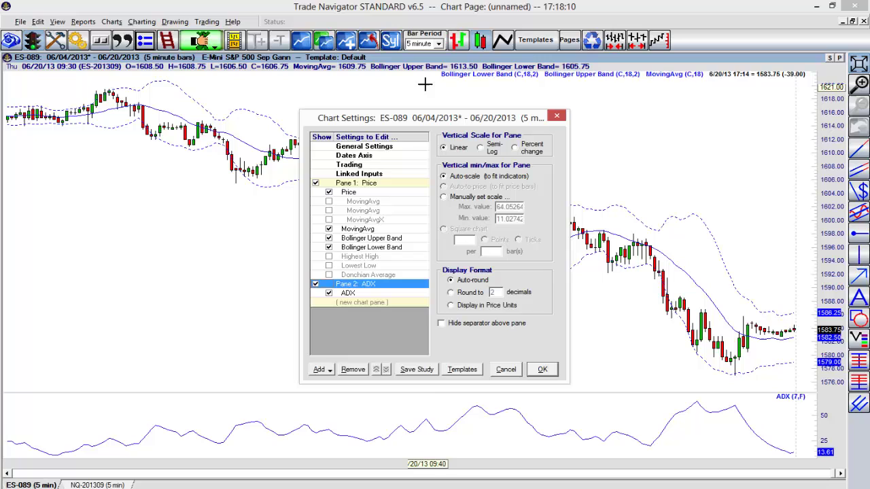
In Chart Settings, make the ADX line red with Medium width.
left_click_drag(415, 123, 416, 115)
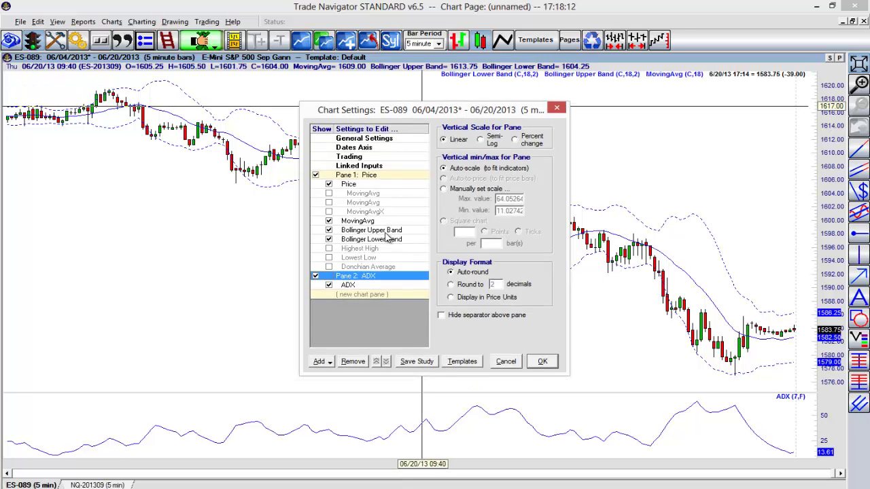
left_click(361, 184)
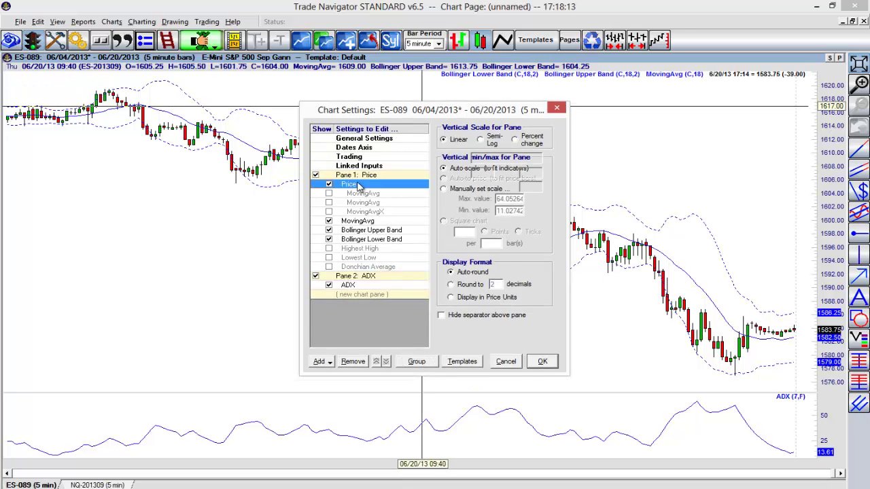
left_click(367, 221)
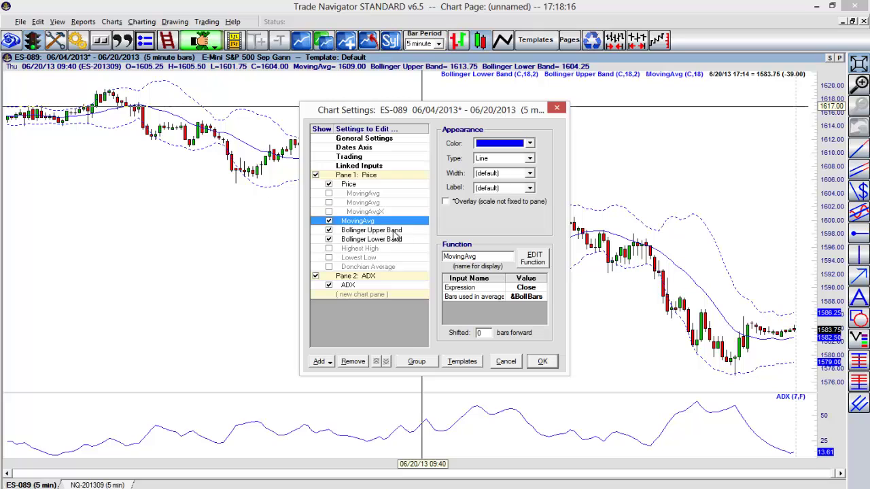
left_click(370, 278)
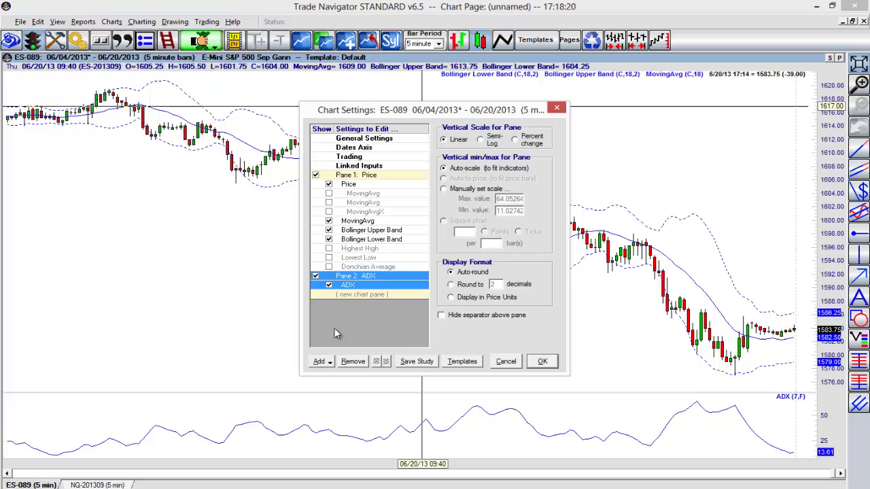
left_click(356, 289)
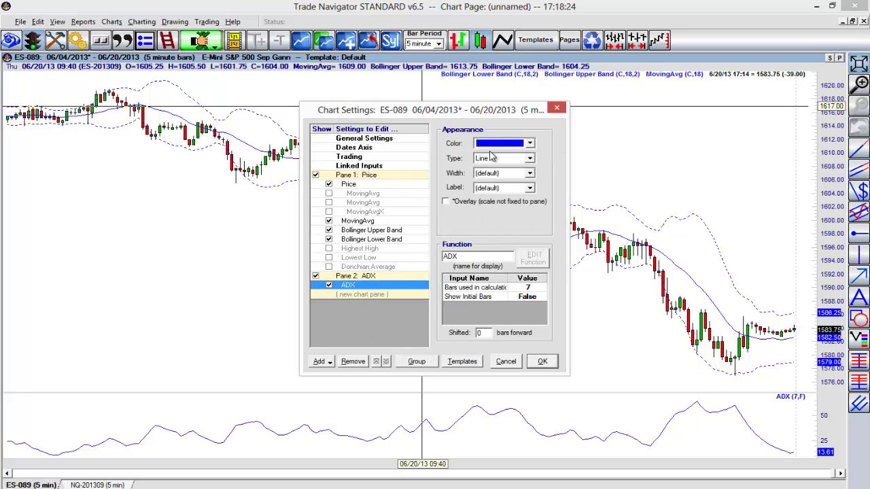
left_click(531, 143)
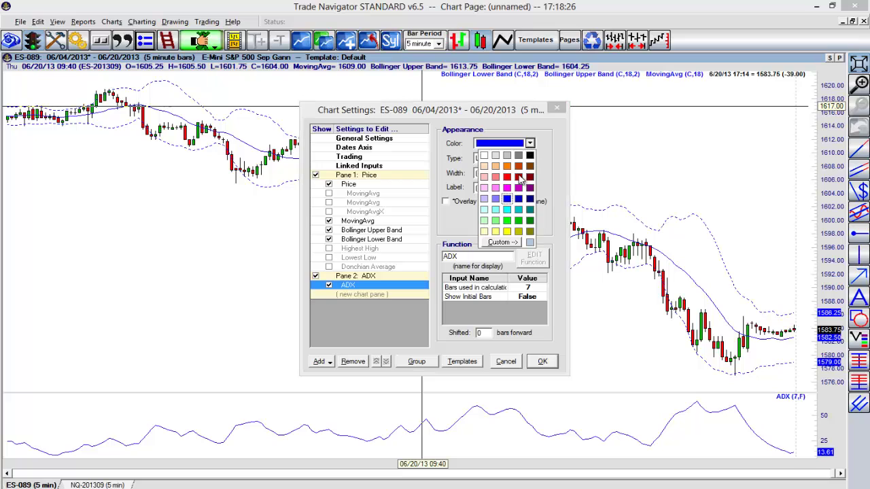
left_click(508, 177)
left_click(530, 174)
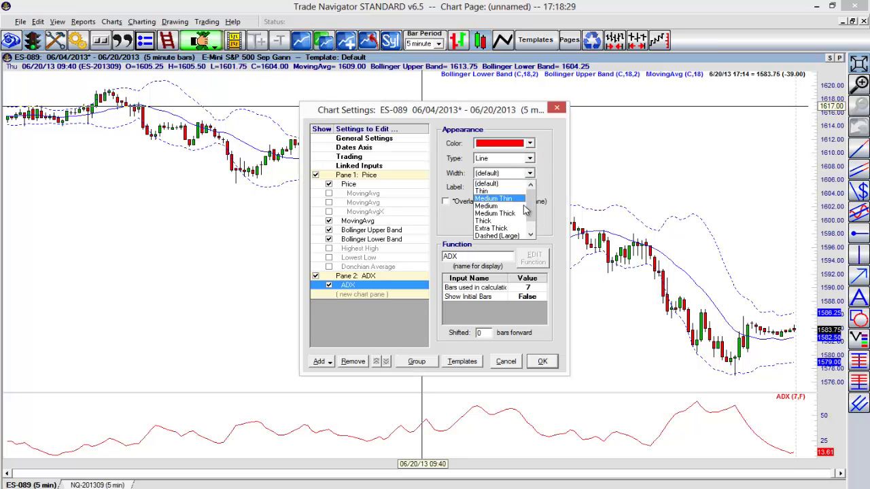
left_click(491, 206)
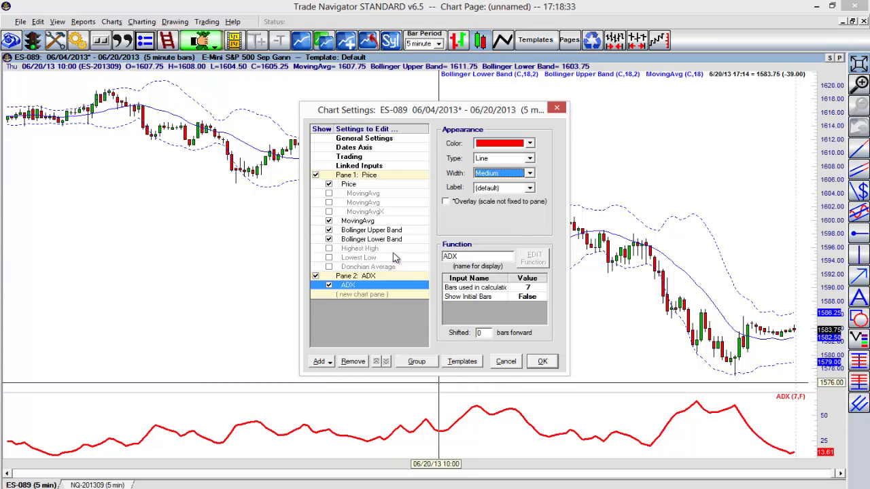
Move the ADX pane above the price pane and apply the settings.
left_click(370, 278)
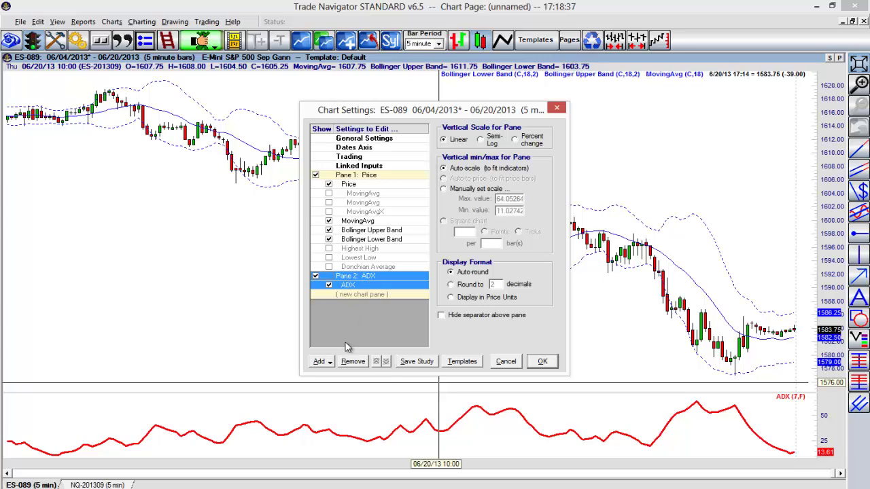
left_click(378, 362)
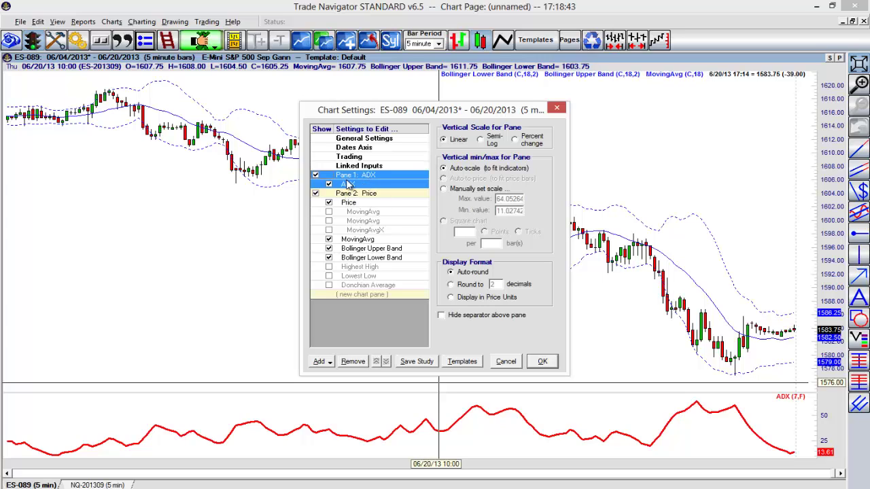
left_click(543, 362)
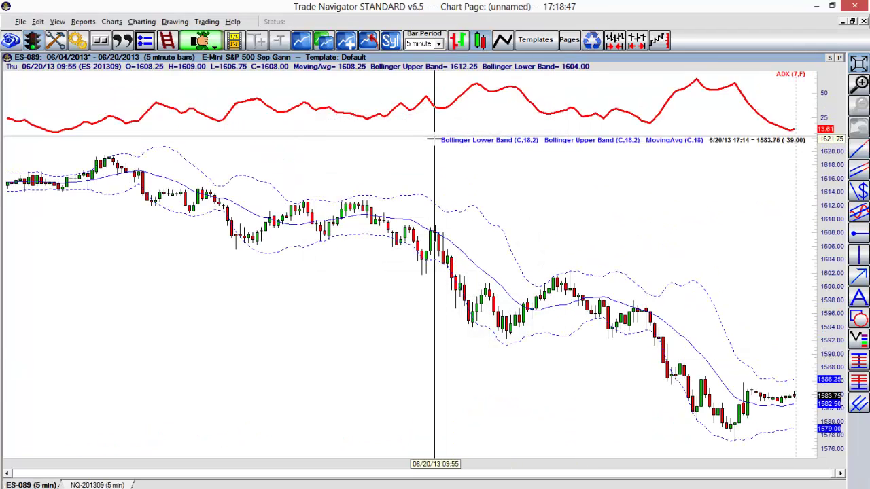
Make the ADX pane taller and add a Stochastic pane with StochD (3) and StochK (14,3).
left_click_drag(435, 138, 431, 181)
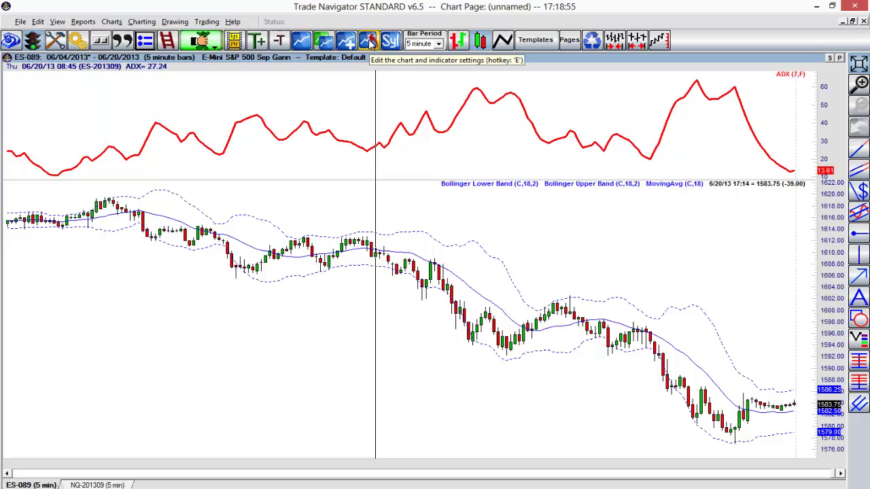
left_click(352, 43)
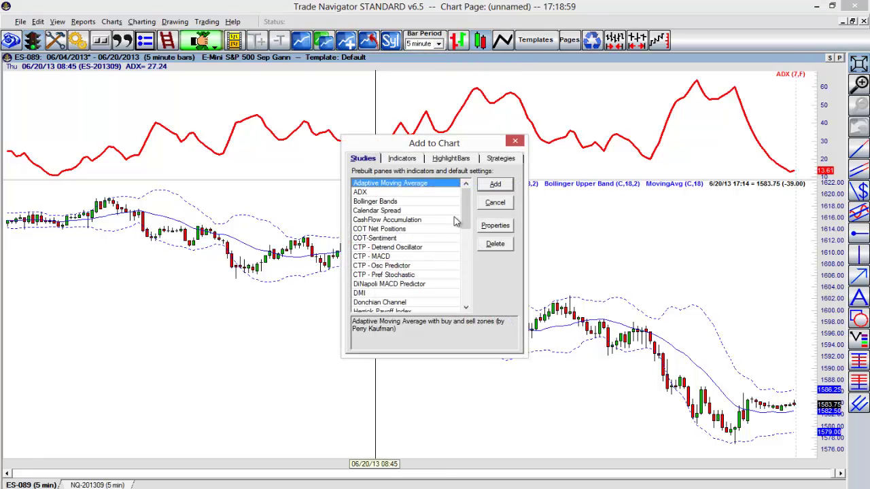
left_click_drag(464, 213, 465, 218)
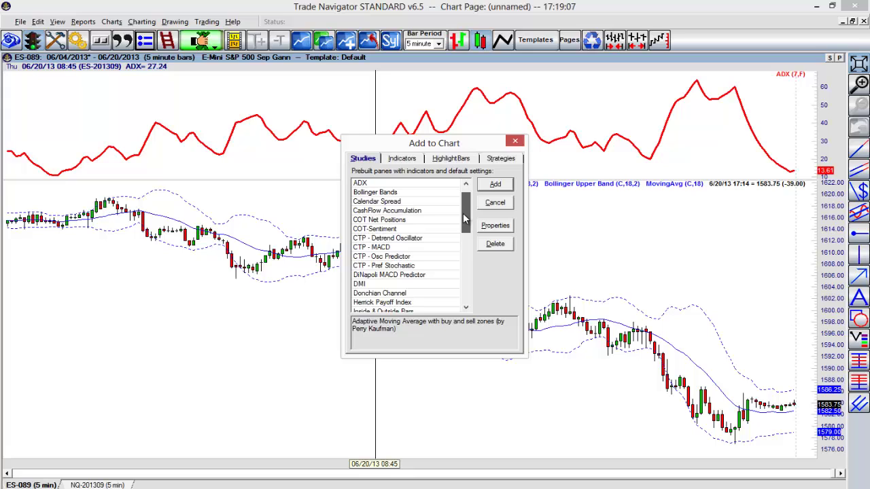
left_click_drag(465, 218, 469, 276)
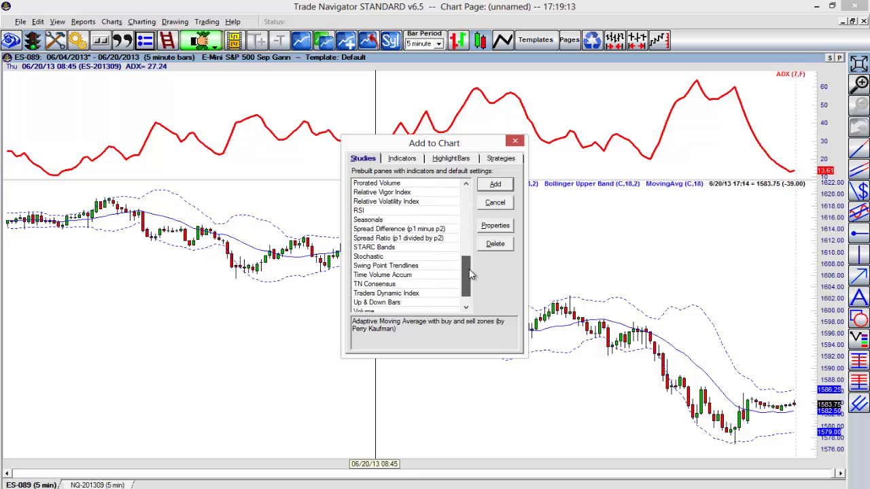
left_click(428, 256)
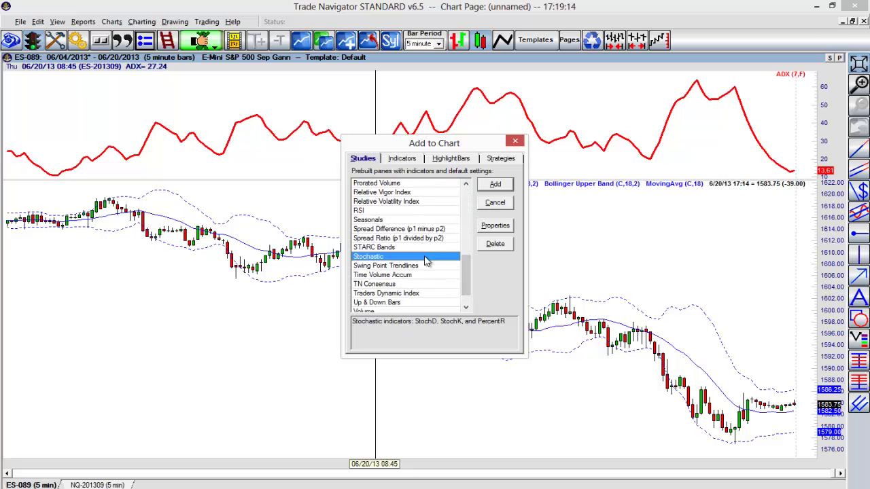
left_click(498, 184)
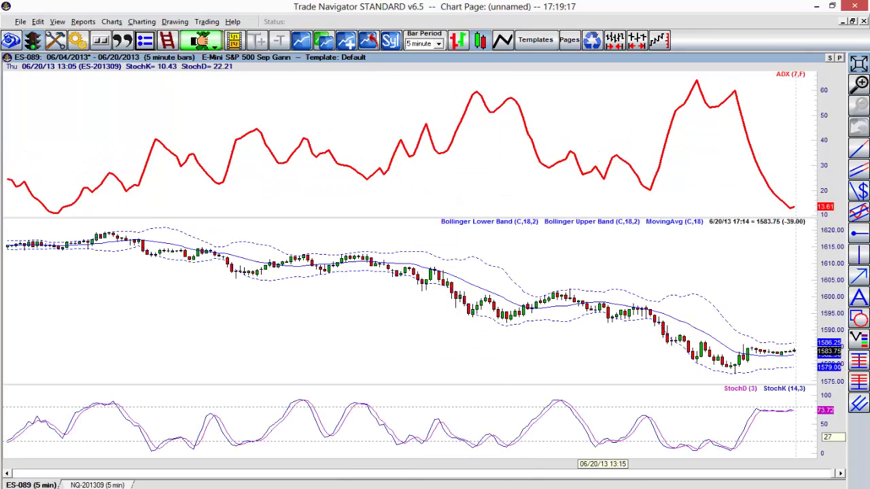